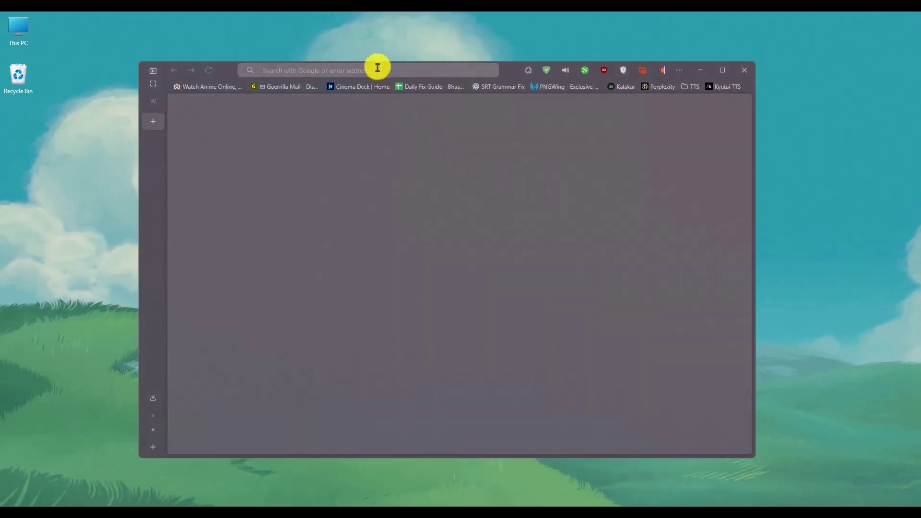
{"action": "left_click", "coordinate": [376, 66]}
{"action": "type", "text": "https://tlauncher.org"}
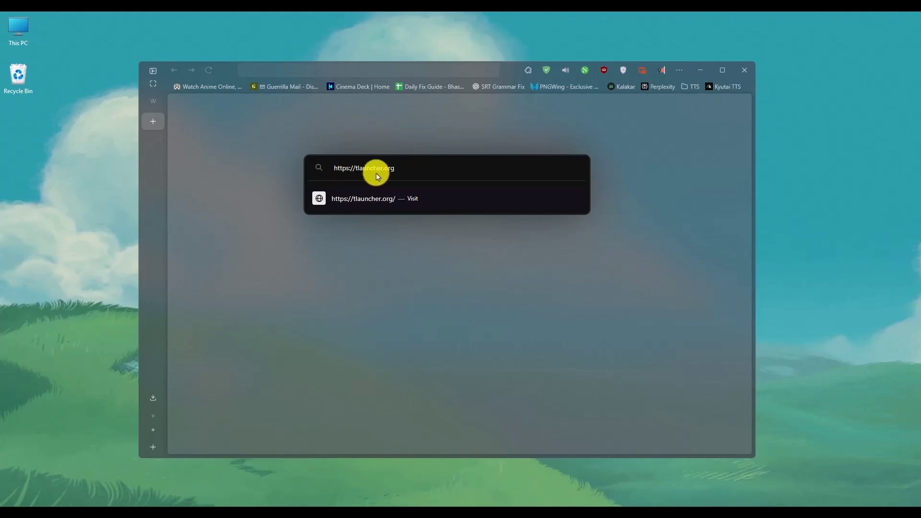
{"action": "key", "text": "Return"}
{"action": "left_click", "coordinate": [722, 70]}
{"action": "left_click", "coordinate": [612, 282]}
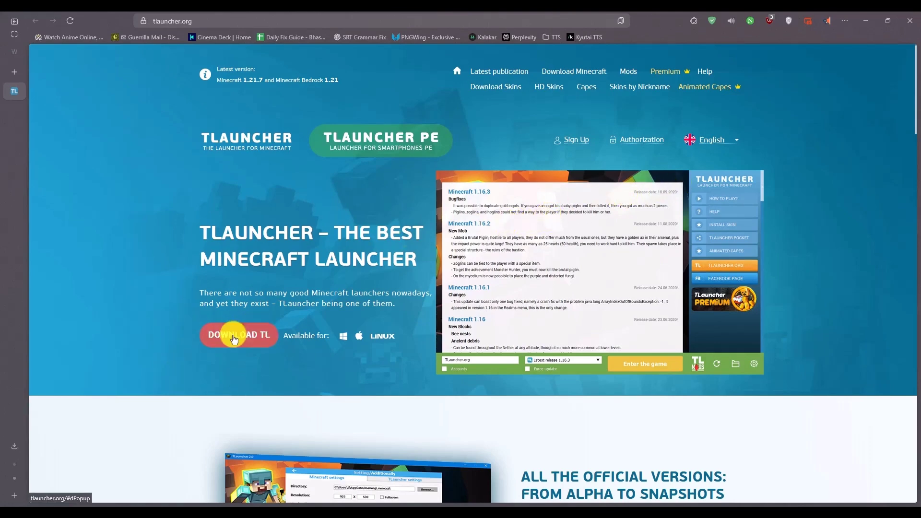
Step: Download the recommended TLauncher for Windows installer, minimize the browser, and launch the downloaded file
{"action": "left_click", "coordinate": [232, 336]}
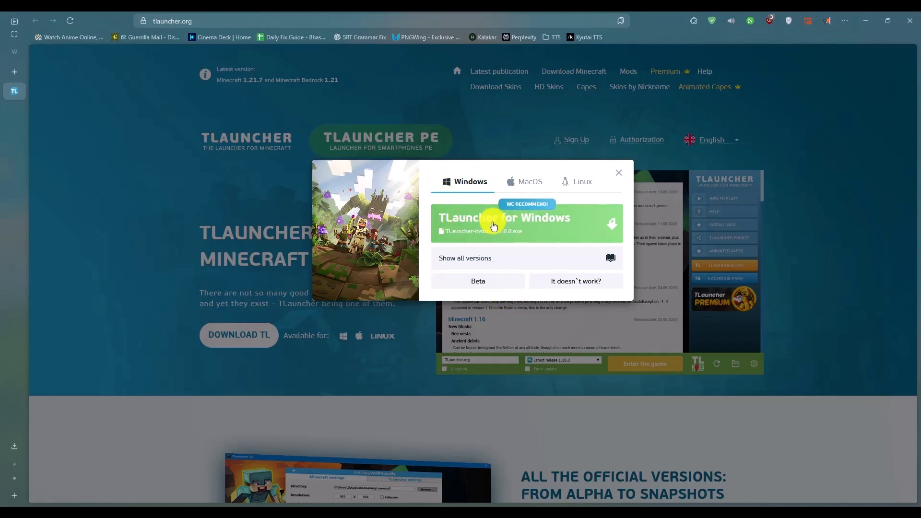
{"action": "left_click", "coordinate": [518, 227]}
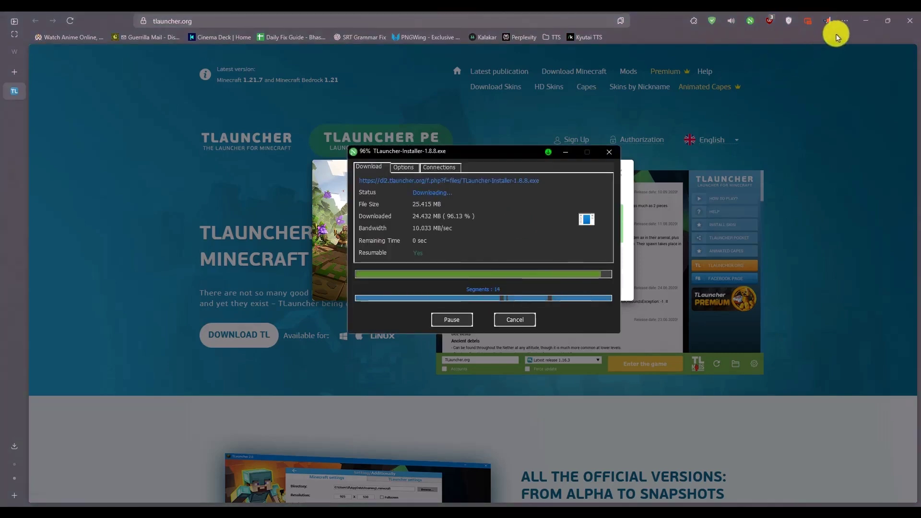
{"action": "left_click", "coordinate": [866, 21]}
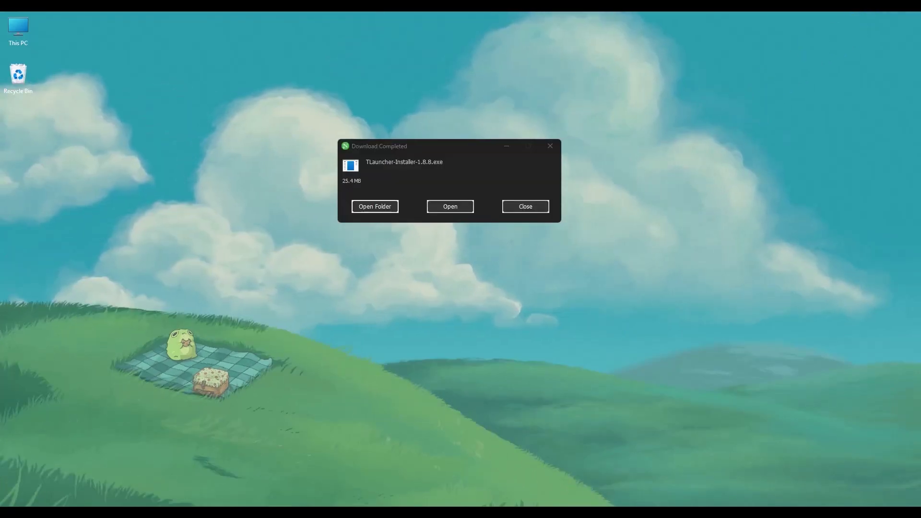
{"action": "left_click", "coordinate": [457, 207]}
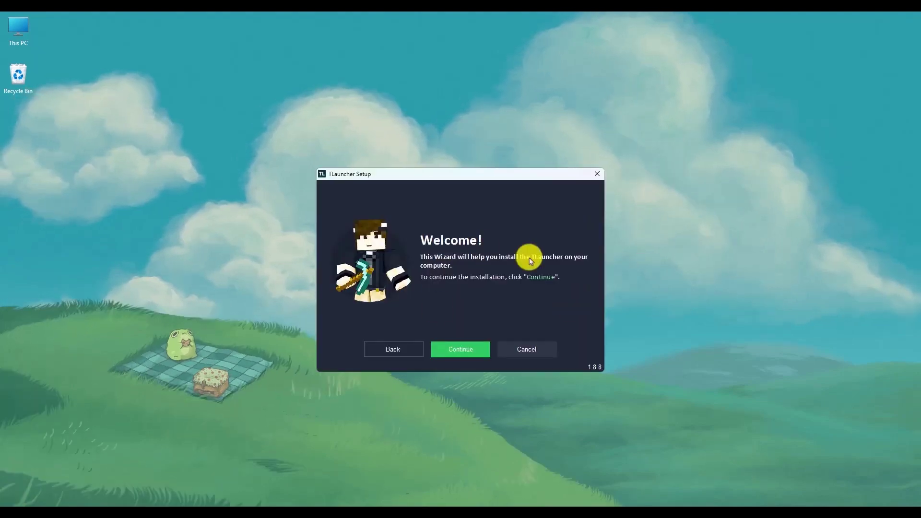
Step: Proceed through the TLauncher setup wizard, accepting the license agreement and the optional Opera GX offer
{"action": "left_click", "coordinate": [459, 355]}
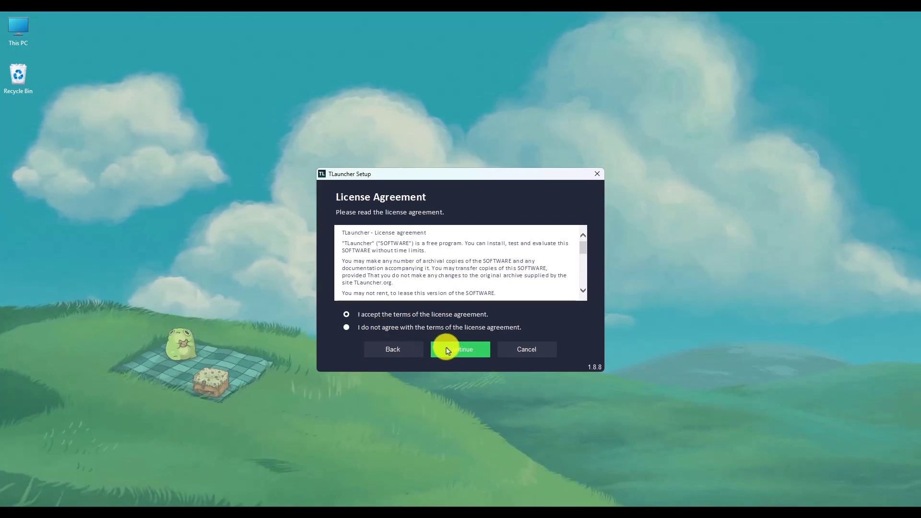
{"action": "left_click", "coordinate": [446, 350]}
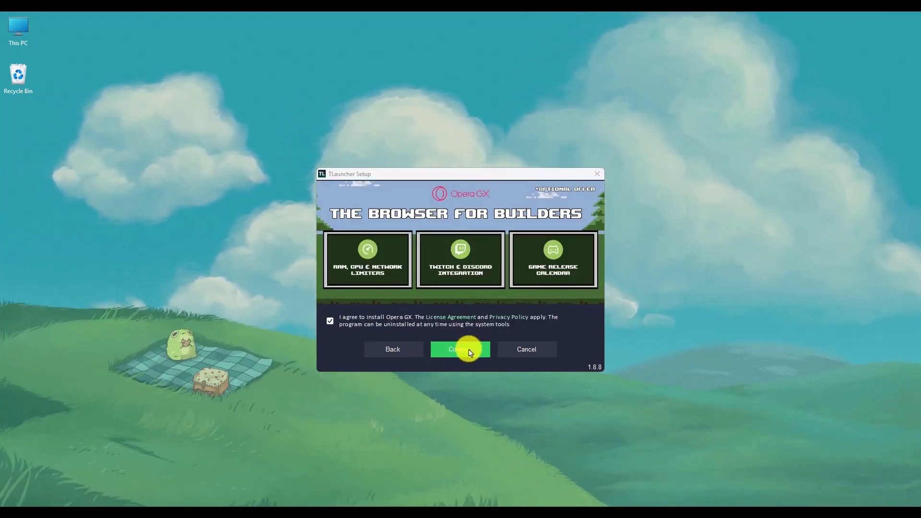
{"action": "left_click", "coordinate": [469, 351]}
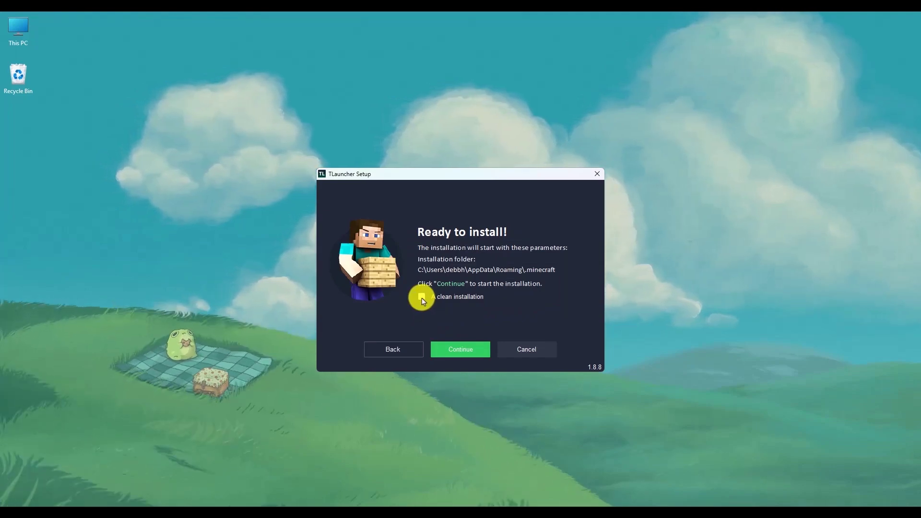
Step: Enable a clean installation and start installing TLauncher to the default .minecraft folder
{"action": "left_click", "coordinate": [422, 297]}
{"action": "left_click", "coordinate": [494, 301]}
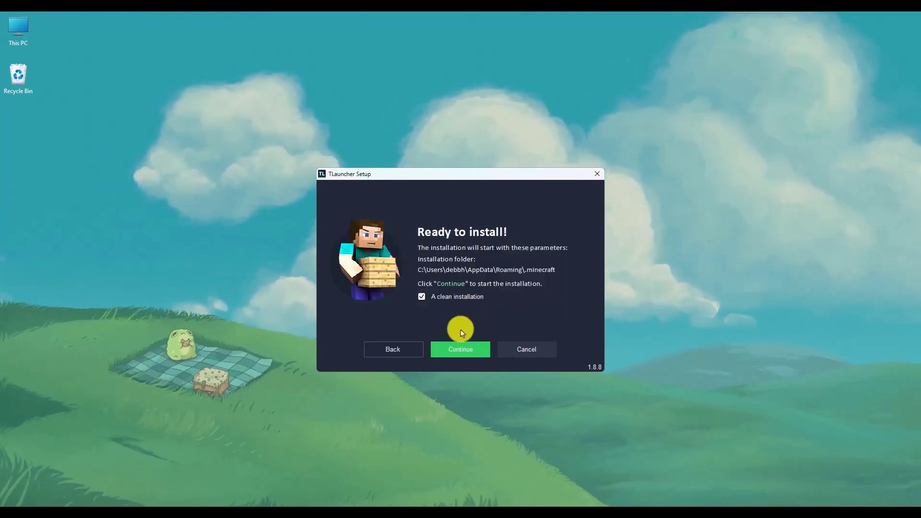
{"action": "left_click", "coordinate": [460, 349]}
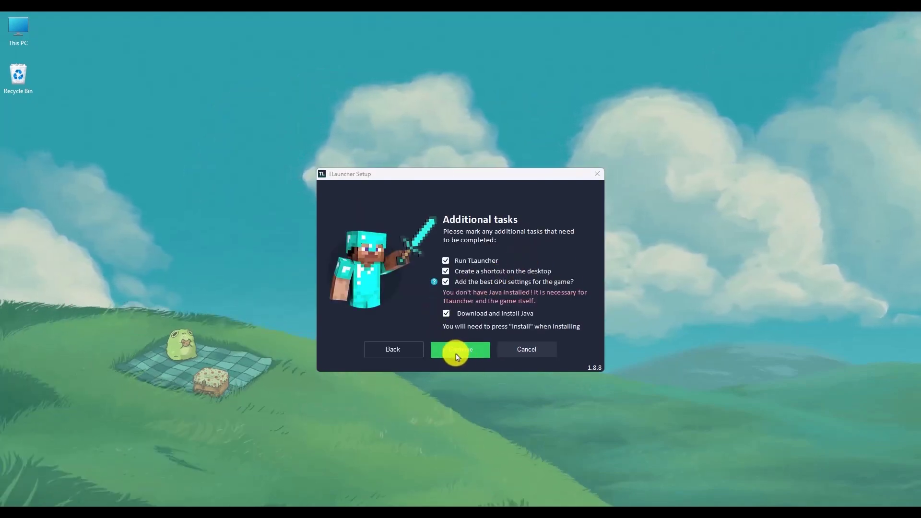
Step: Continue with all additional tasks selected, including Download and install Java, then install Java and complete the TLauncher setup
{"action": "left_click", "coordinate": [446, 313]}
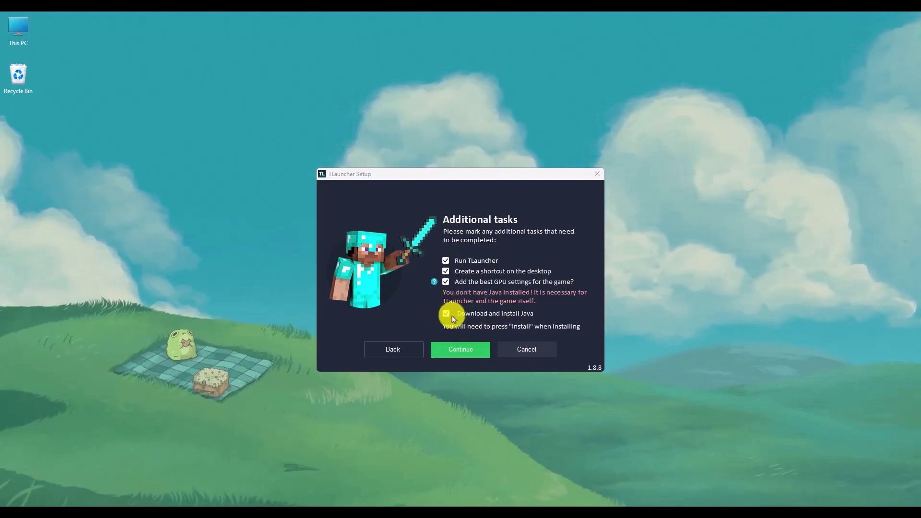
{"action": "left_click", "coordinate": [463, 351]}
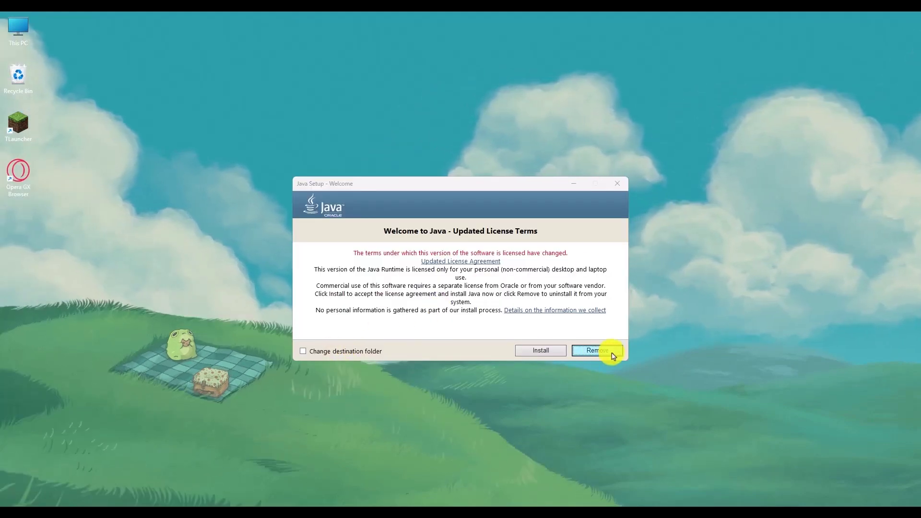
{"action": "left_click", "coordinate": [550, 352]}
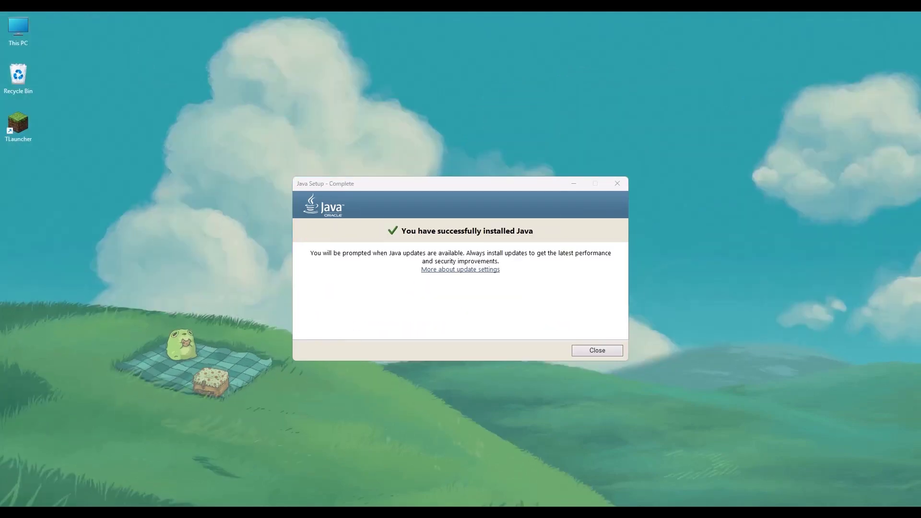
{"action": "left_click", "coordinate": [589, 354]}
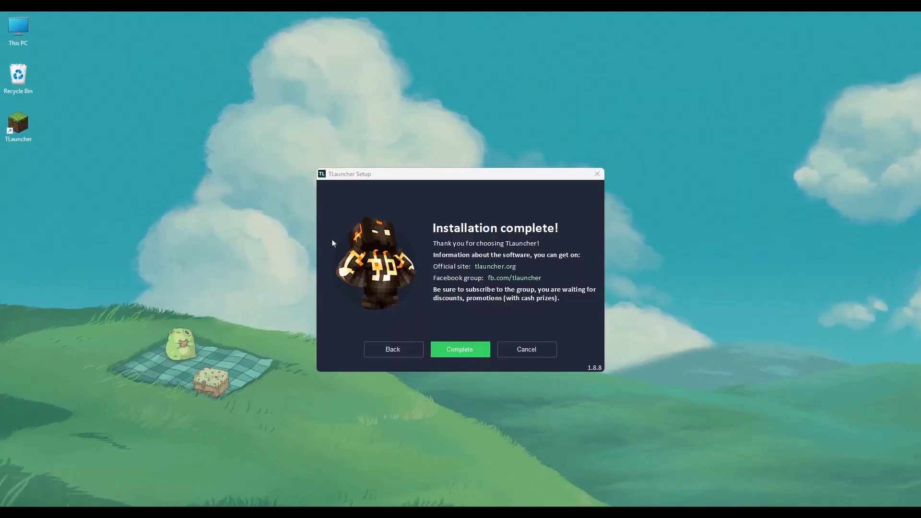
{"action": "left_click", "coordinate": [460, 350]}
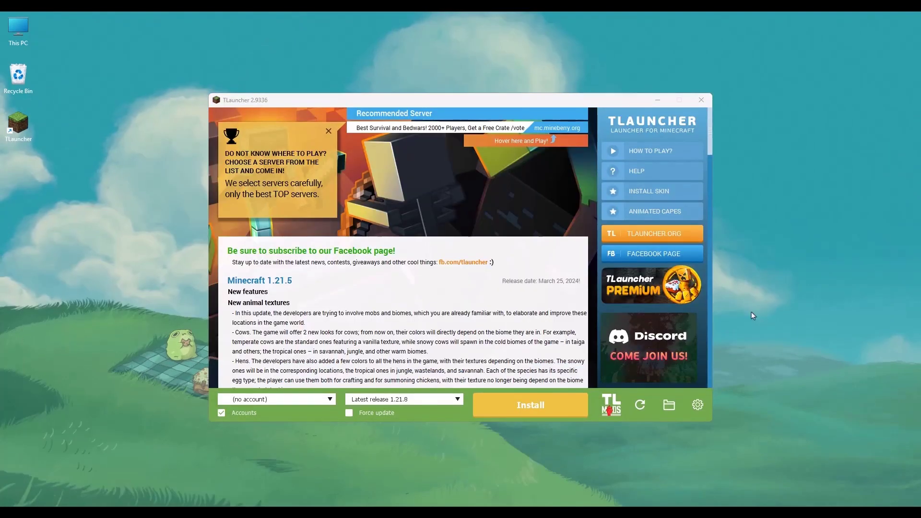
Step: Create and save a TLauncher account with a user name, using authorization without a password
{"action": "left_click", "coordinate": [328, 401]}
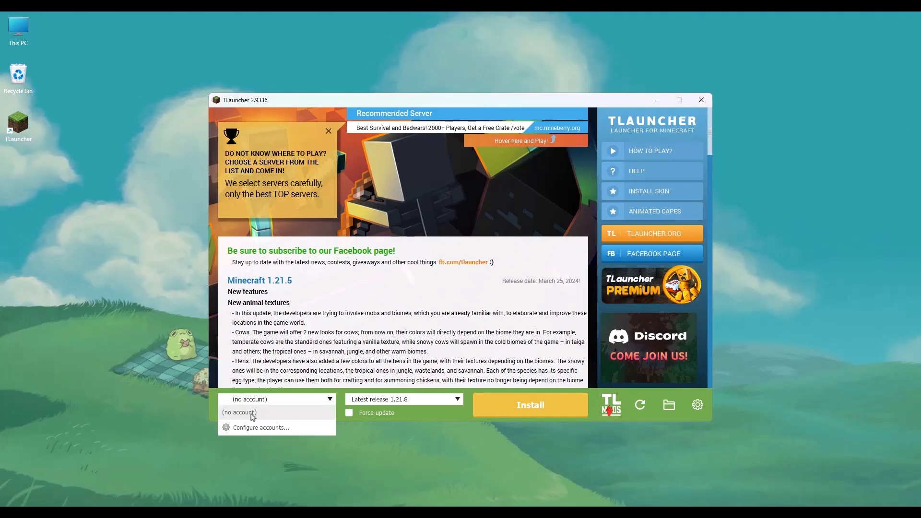
{"action": "left_click", "coordinate": [263, 428]}
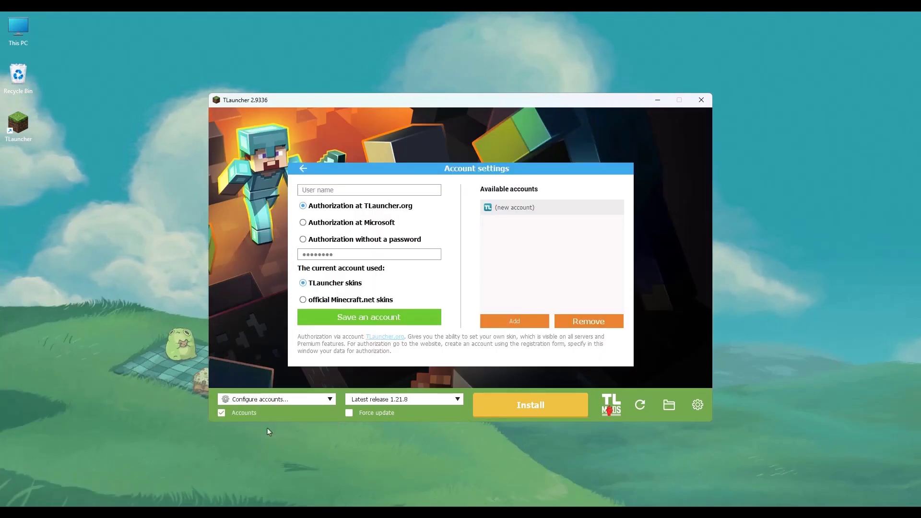
{"action": "left_click", "coordinate": [319, 190]}
{"action": "type", "text": "Madmax00545"}
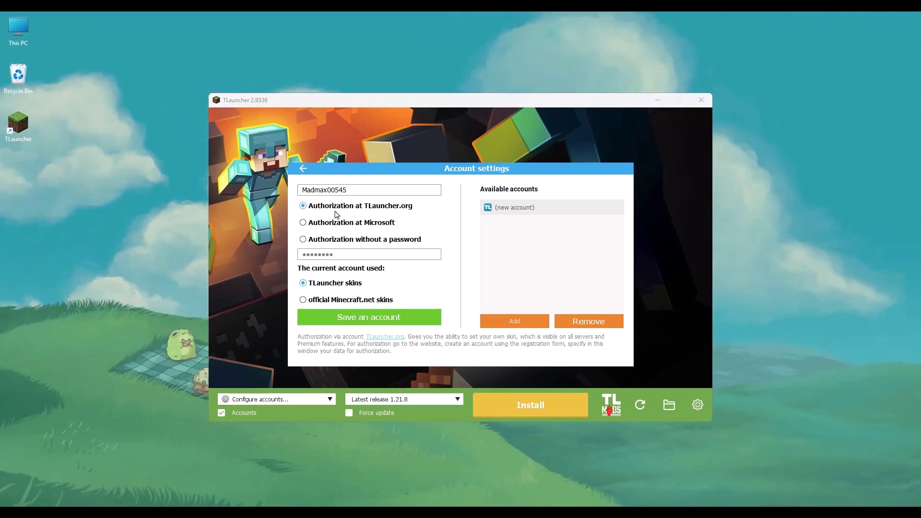
{"action": "left_click", "coordinate": [316, 242]}
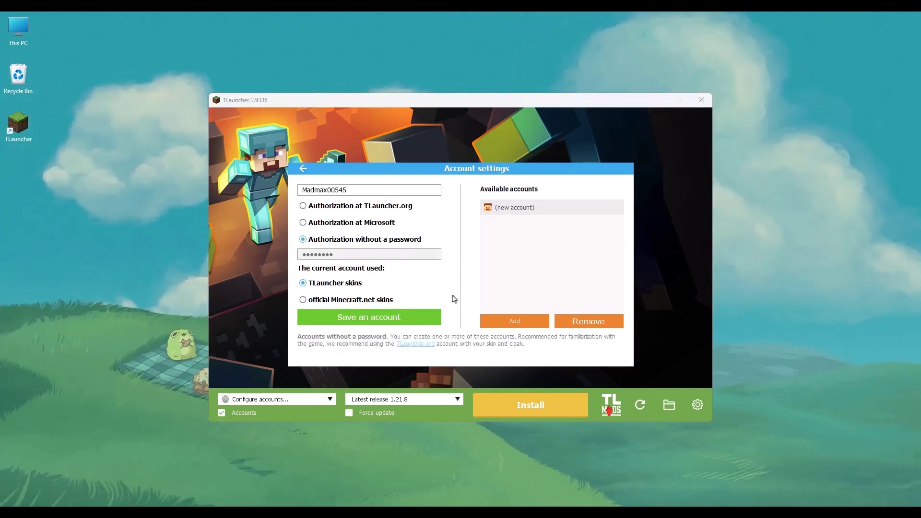
{"action": "left_click", "coordinate": [360, 319]}
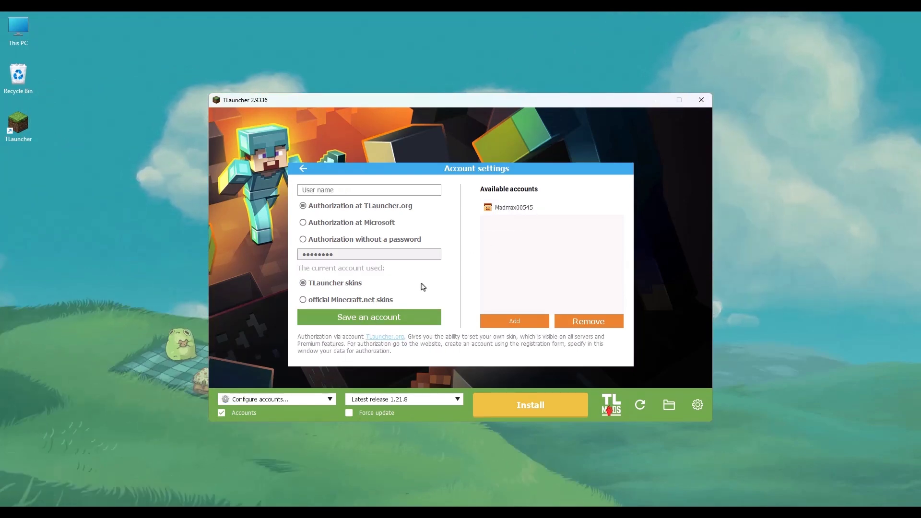
Step: Select the saved account in the account settings and return to the launcher's main screen to use it
{"action": "left_click", "coordinate": [525, 206]}
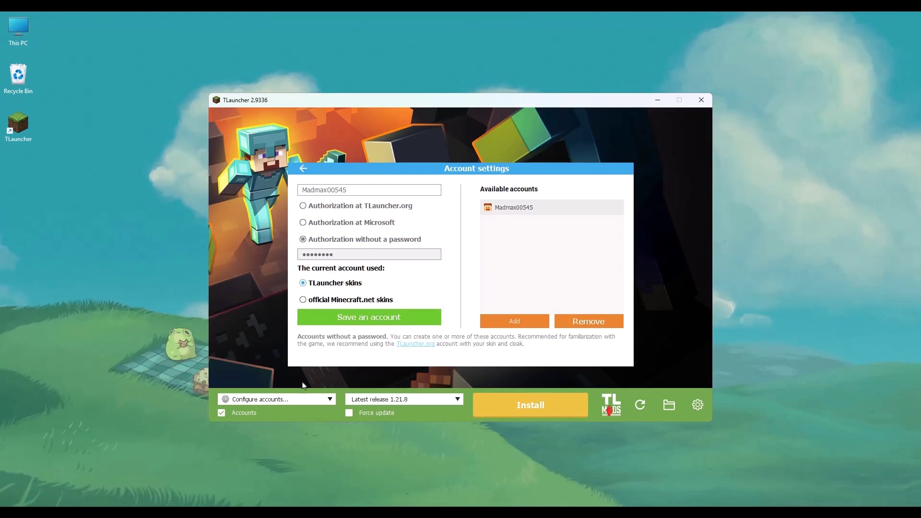
{"action": "left_click", "coordinate": [314, 171]}
{"action": "left_click", "coordinate": [271, 401]}
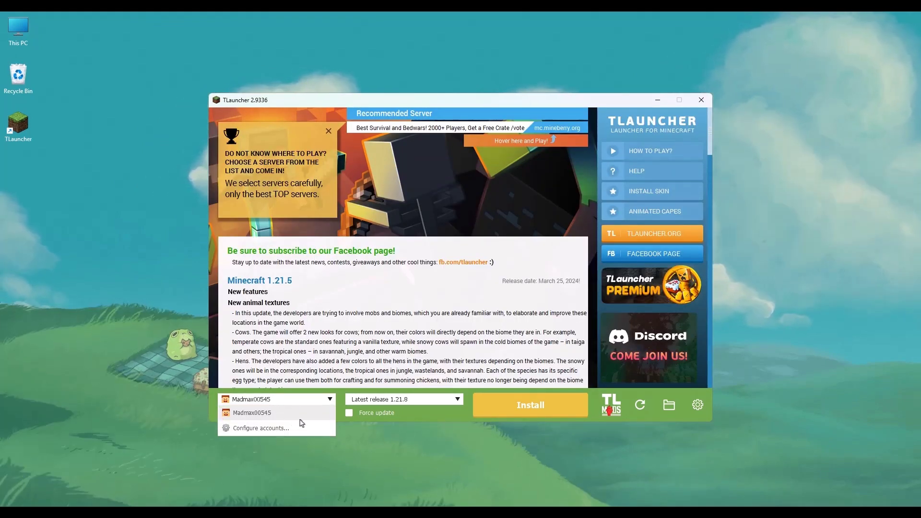
Step: Enable Force update, choose Latest release 1.21.8 as the game version, and install it
{"action": "left_click", "coordinate": [422, 418]}
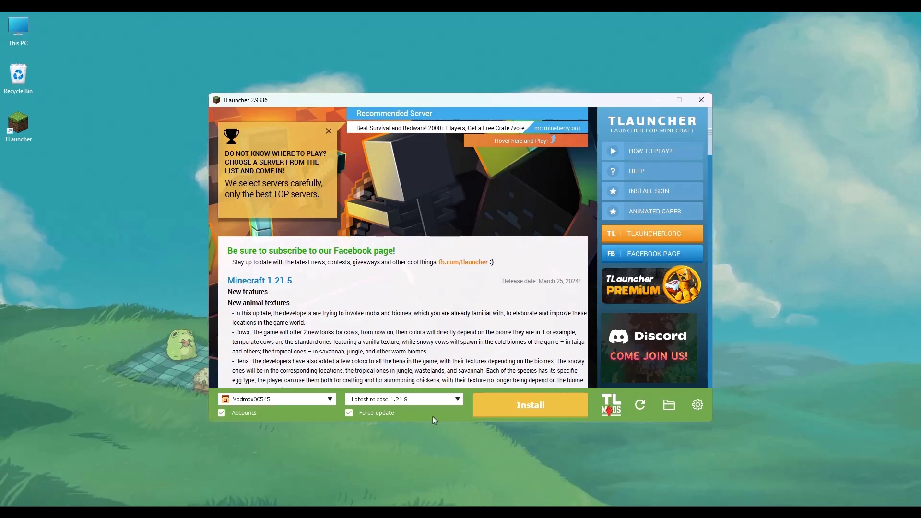
{"action": "left_click", "coordinate": [456, 401]}
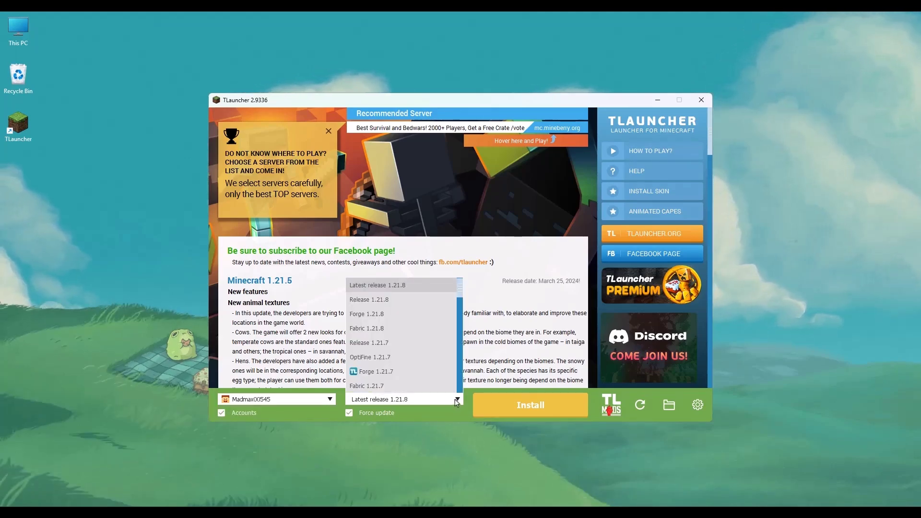
{"action": "left_click", "coordinate": [402, 287]}
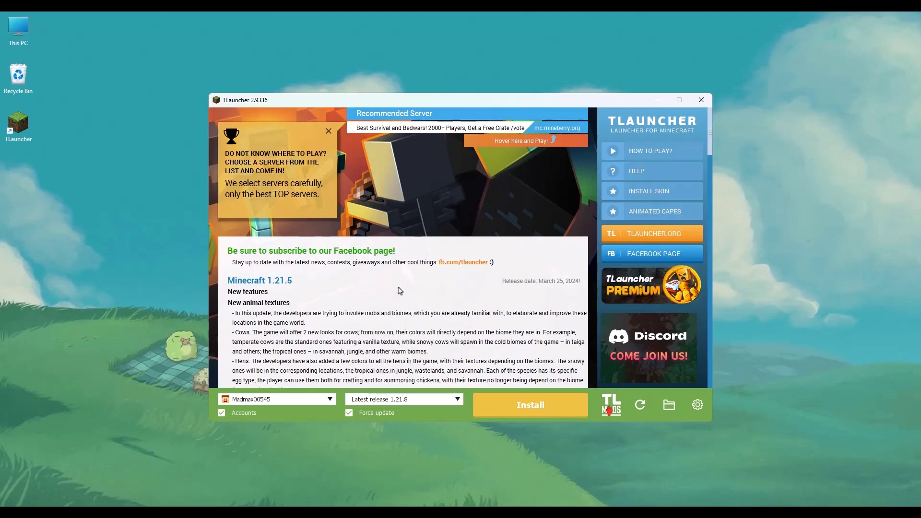
{"action": "left_click", "coordinate": [527, 403]}
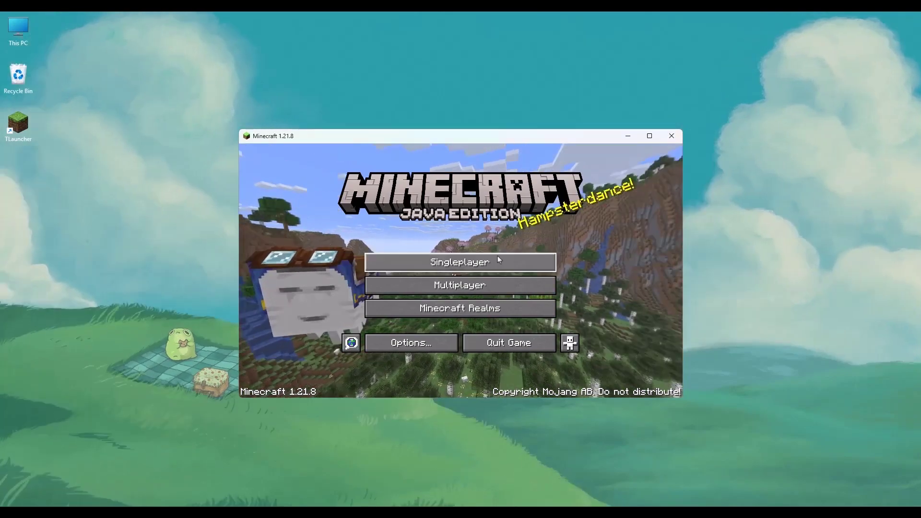
Step: Open Multiplayer, accept the third-party online play caution with Do not show this screen again enabled, and return to the title screen
{"action": "left_click", "coordinate": [479, 285]}
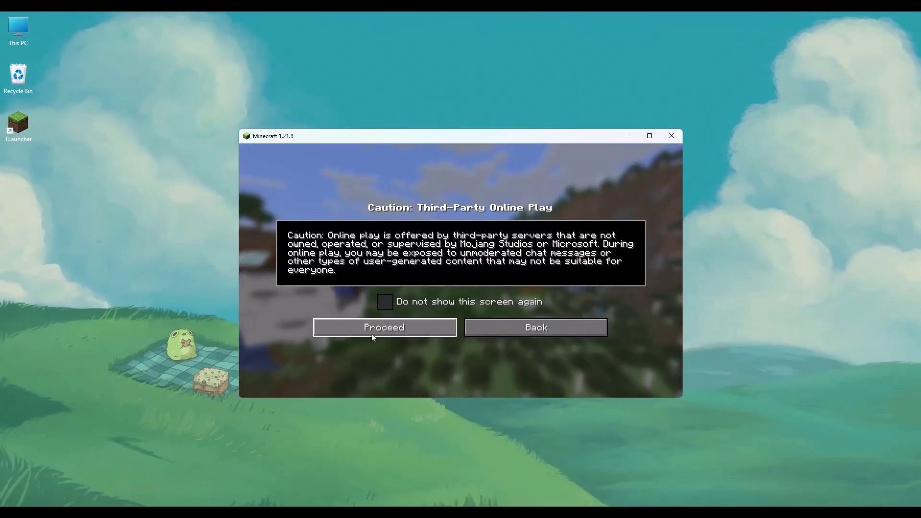
{"action": "left_click", "coordinate": [384, 300]}
{"action": "left_click", "coordinate": [417, 325]}
{"action": "key", "text": "Return"}
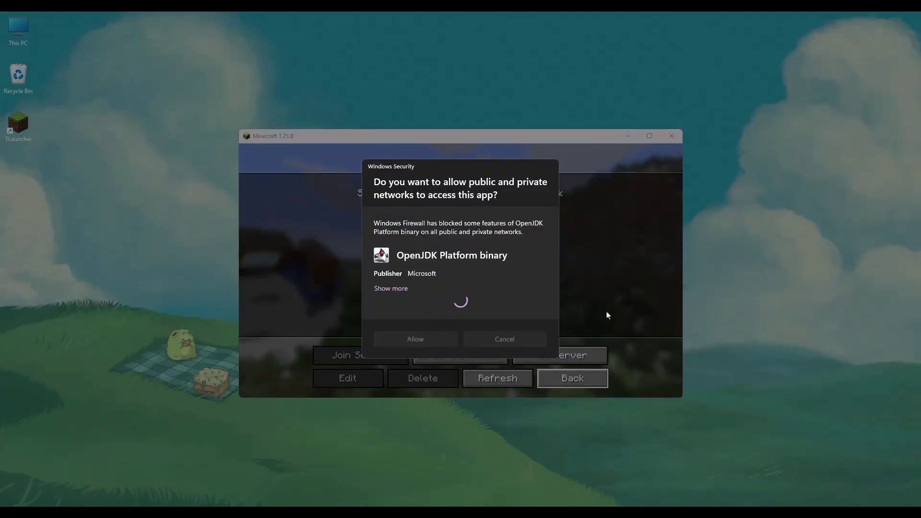
{"action": "left_click", "coordinate": [583, 377]}
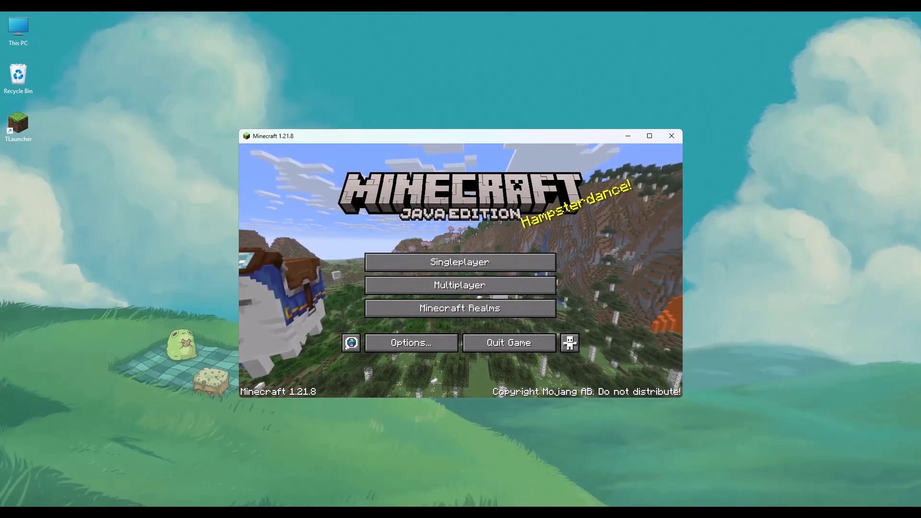